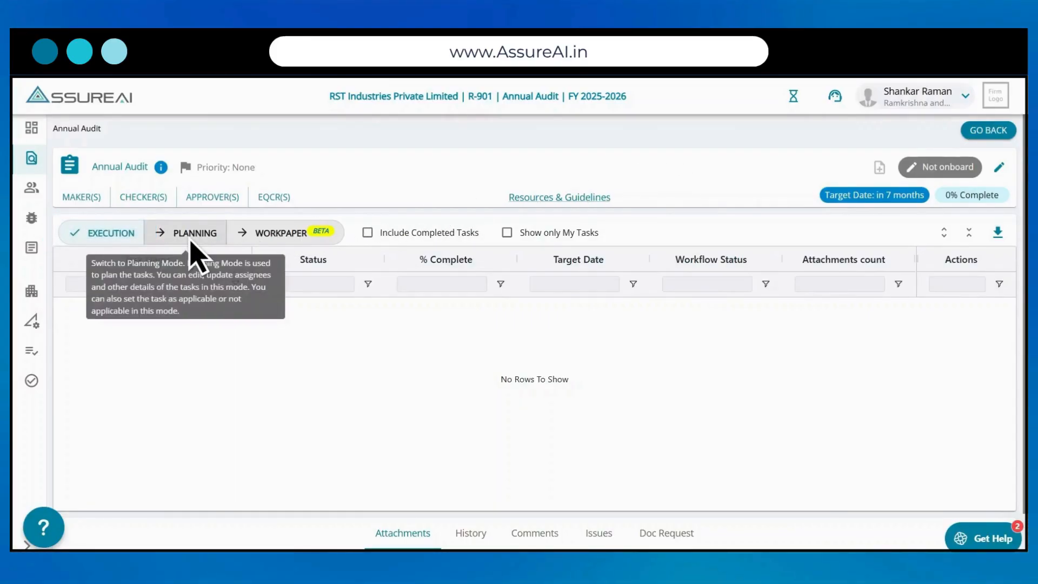
# Step: Switch the Annual Audit to Planning mode and expand all task groups to review their tasks
pyautogui.click(191, 242)
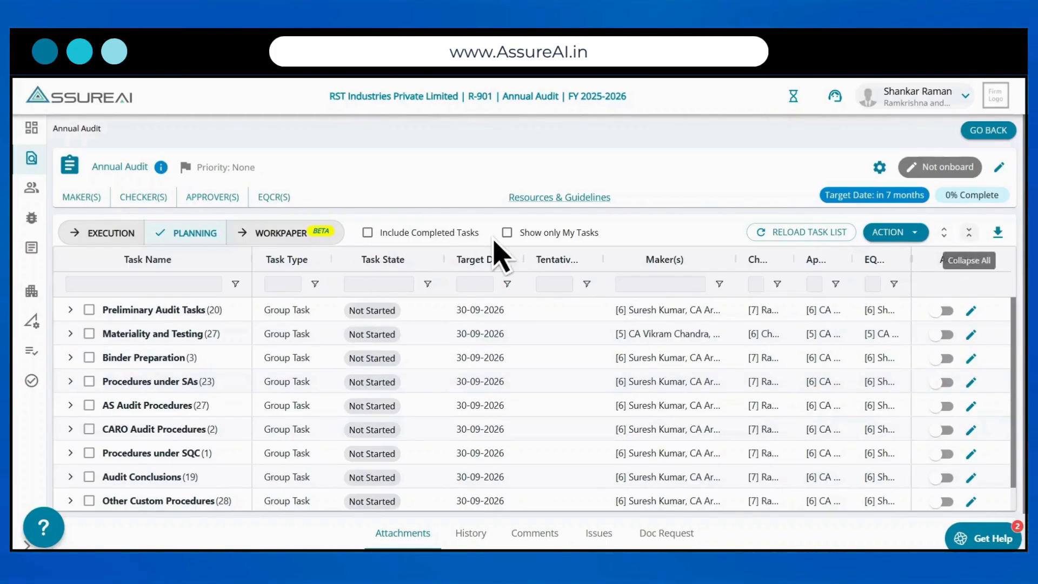
pyautogui.click(949, 241)
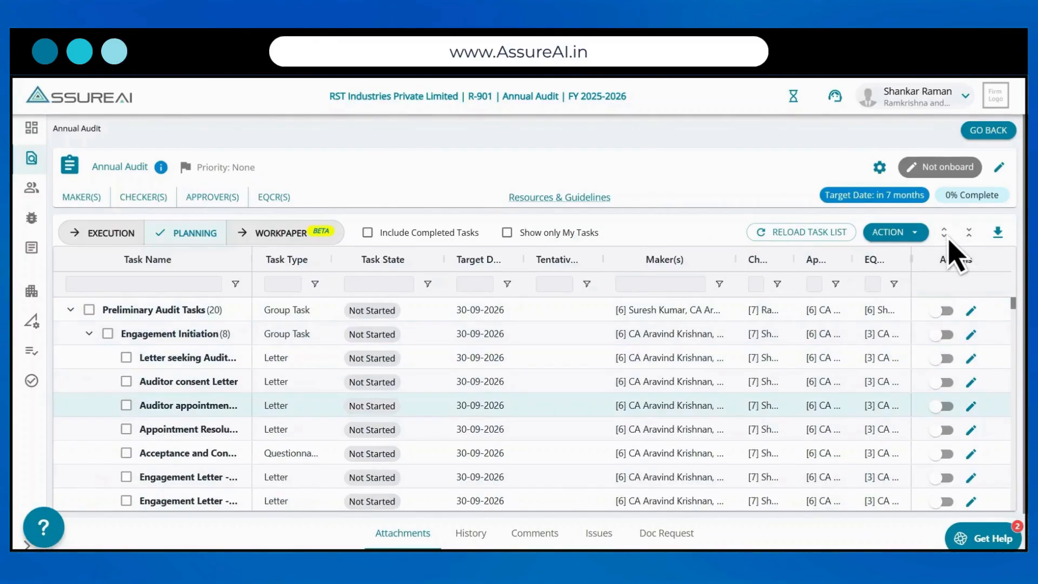
pyautogui.scroll(-5, 954, 254)
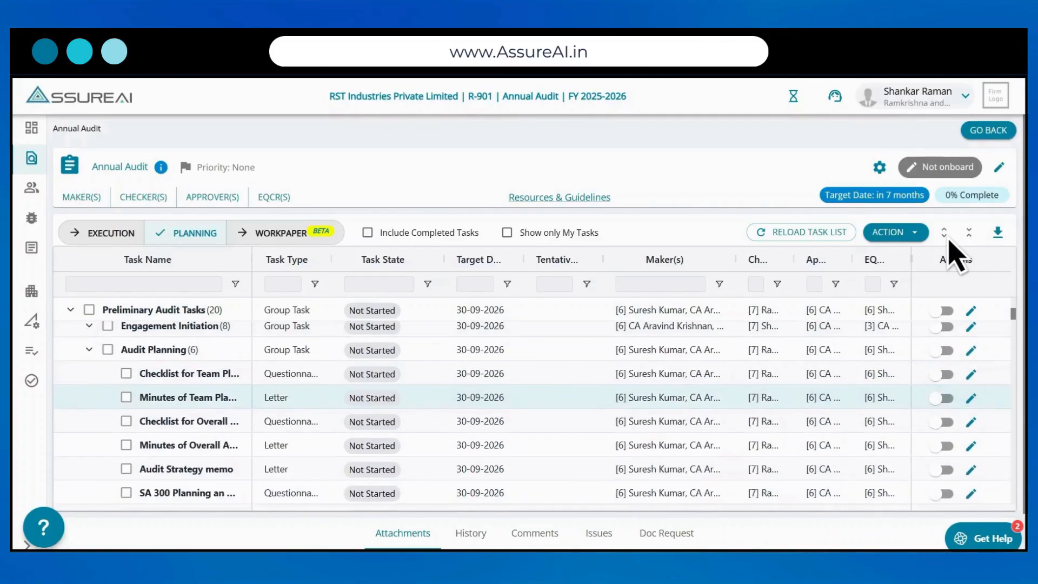
pyautogui.scroll(-3, 951, 254)
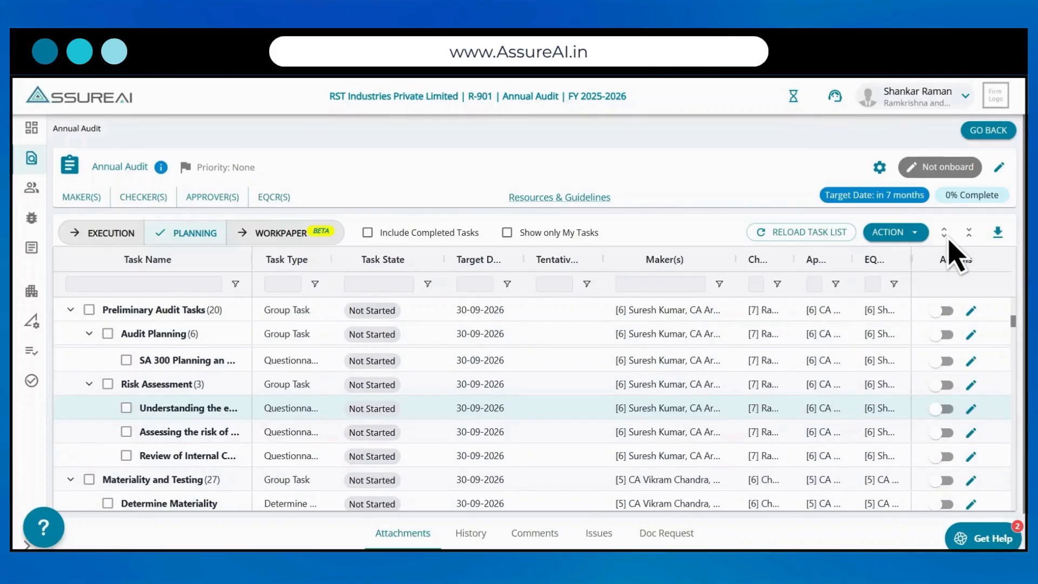
pyautogui.scroll(5, 954, 254)
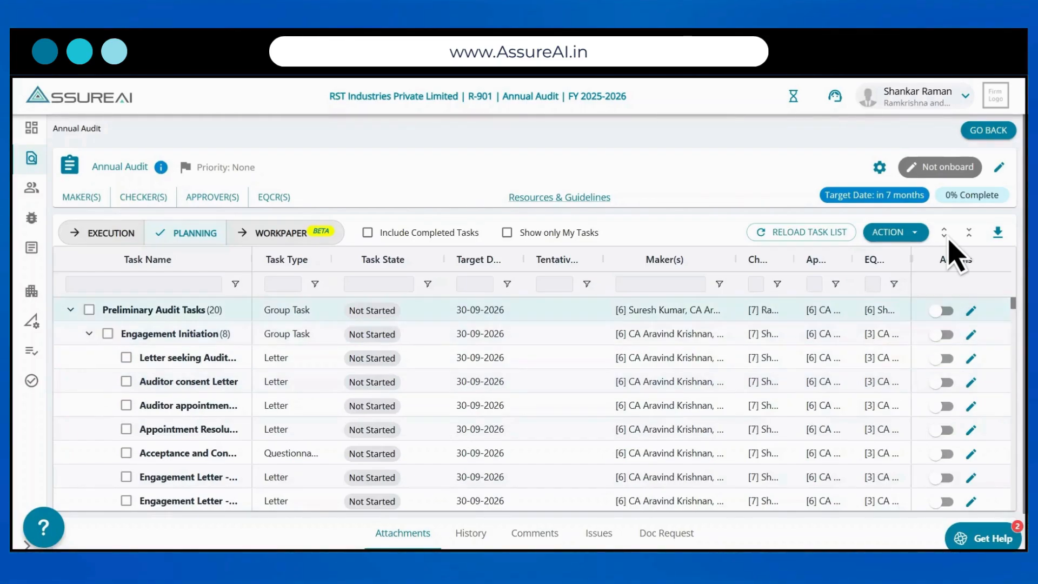
# Step: Check the Task Type filter options, and collapse and re-expand the Engagement Initiation and Audit Planning groups
pyautogui.click(89, 334)
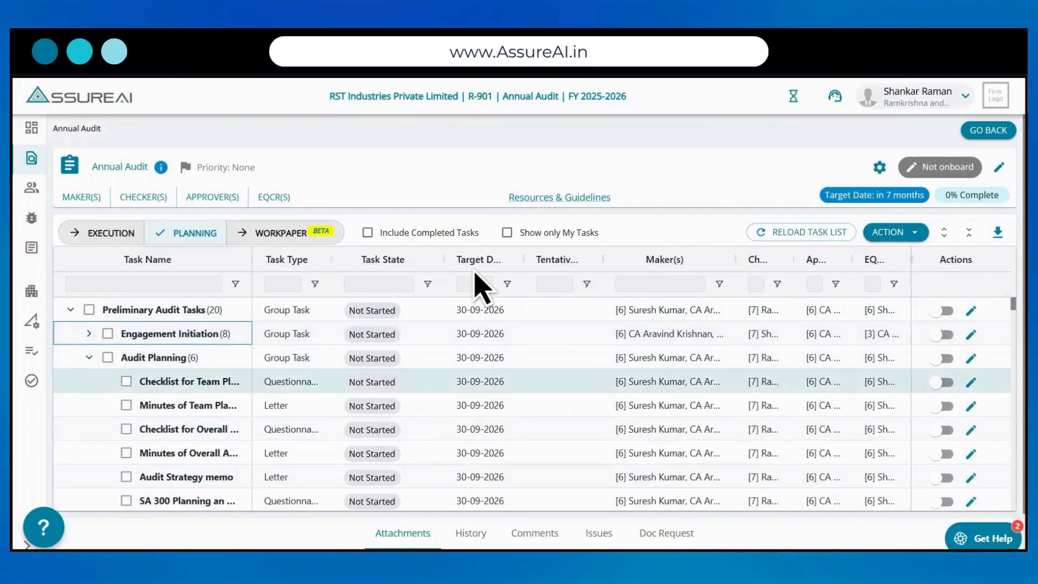
pyautogui.click(315, 284)
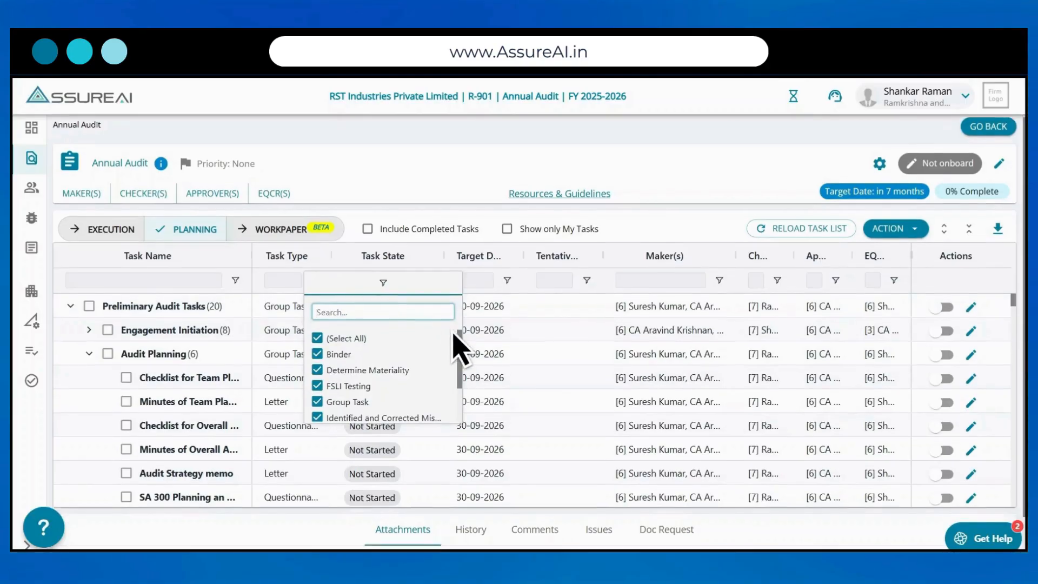
pyautogui.scroll(-3, 459, 349)
pyautogui.press('Escape')
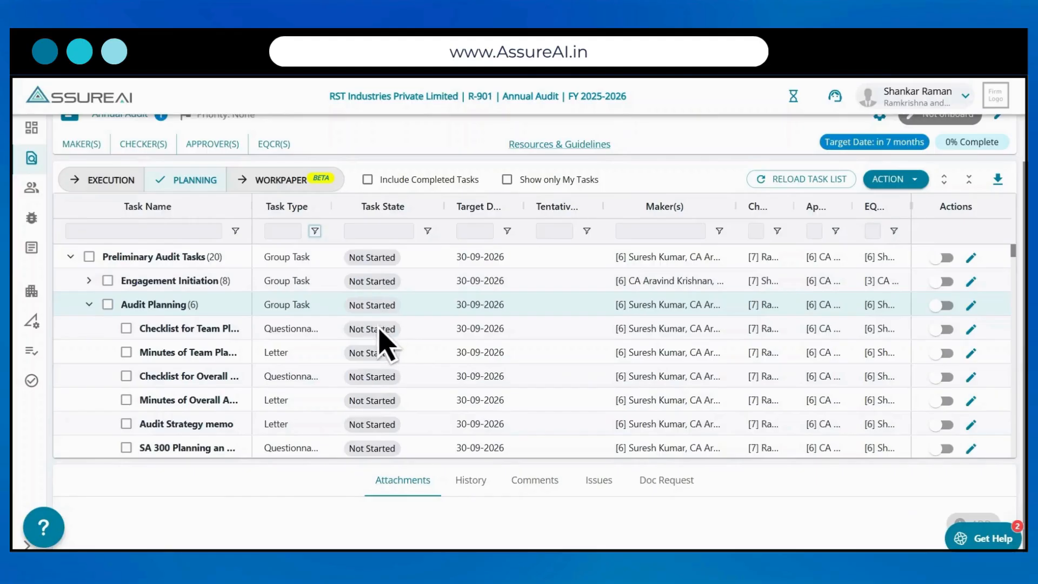
pyautogui.click(89, 305)
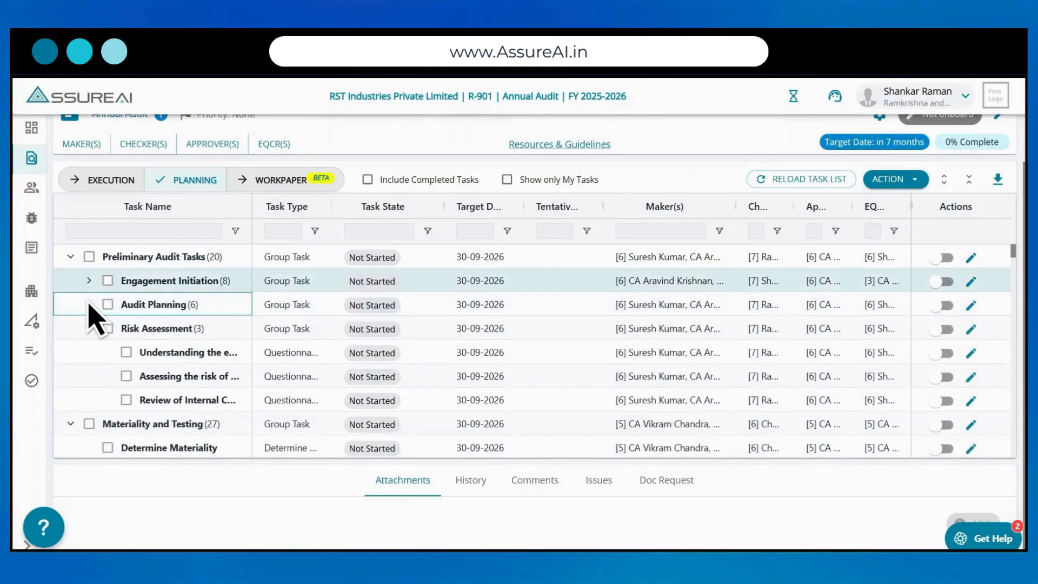
pyautogui.click(88, 304)
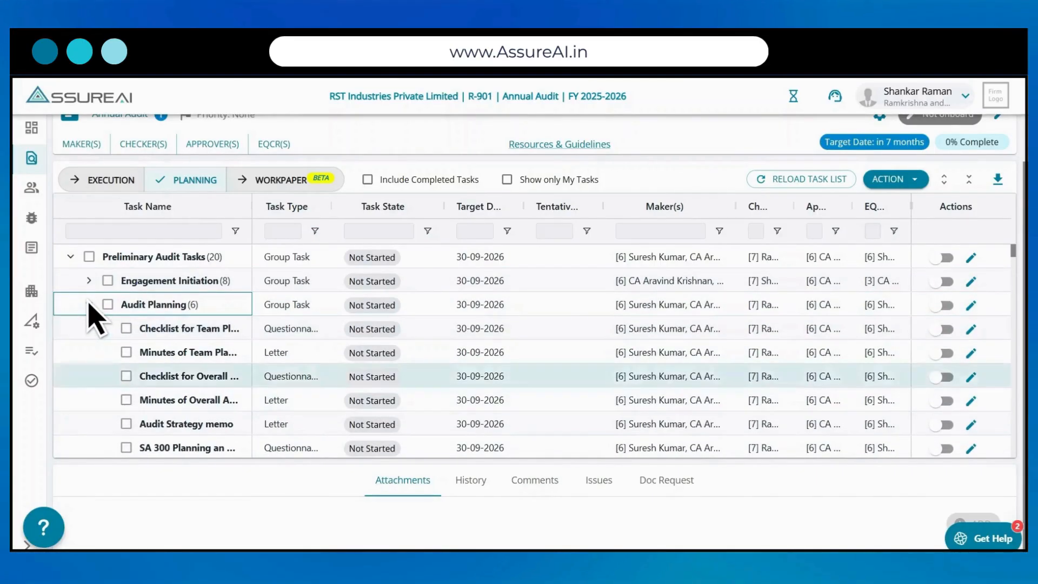
pyautogui.click(89, 280)
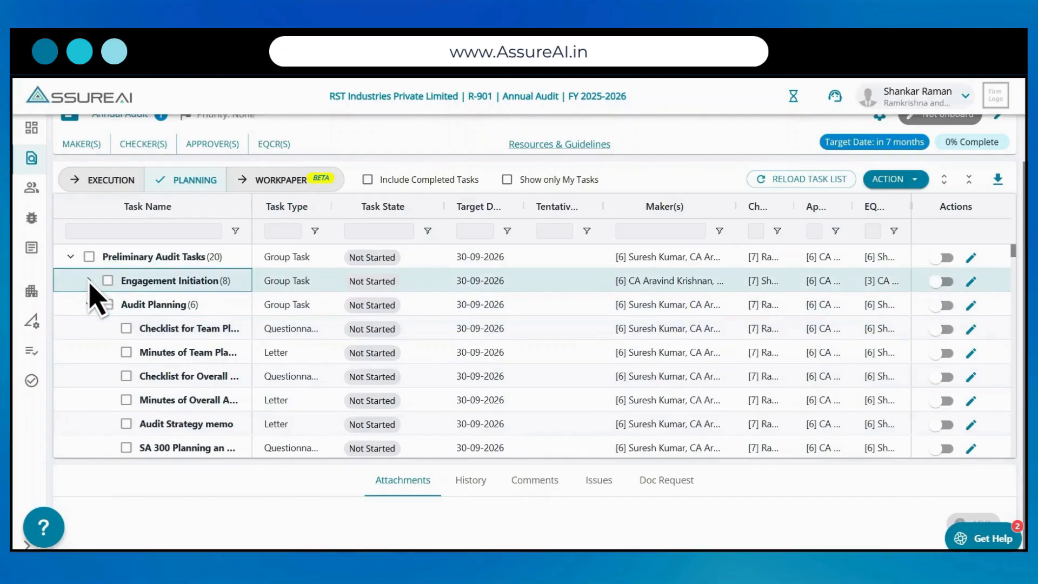
pyautogui.scroll(1, 92, 294)
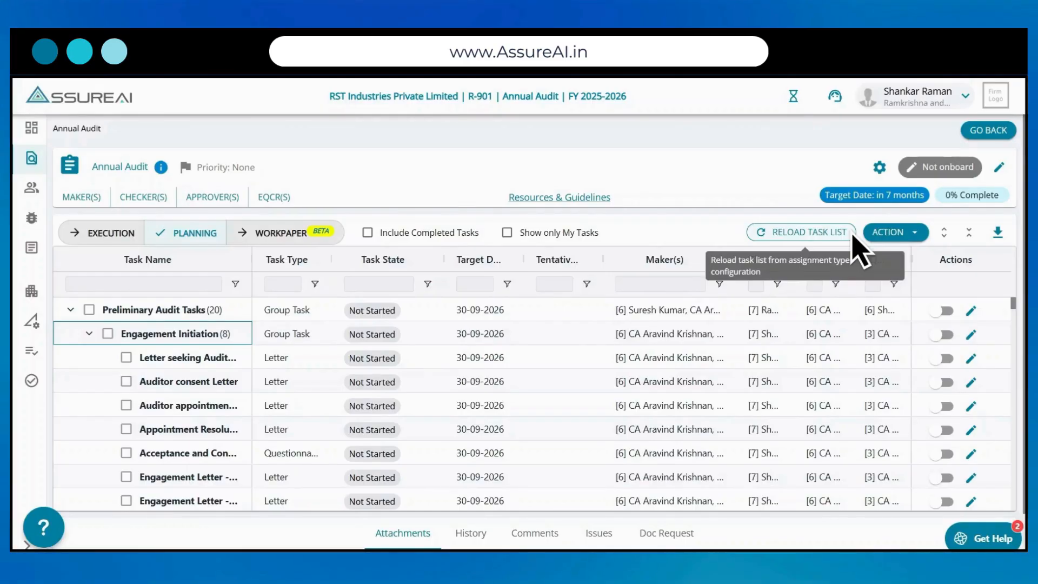
# Step: Reload the task list from the assignment type configuration and agree to add the configured tasks
pyautogui.click(852, 236)
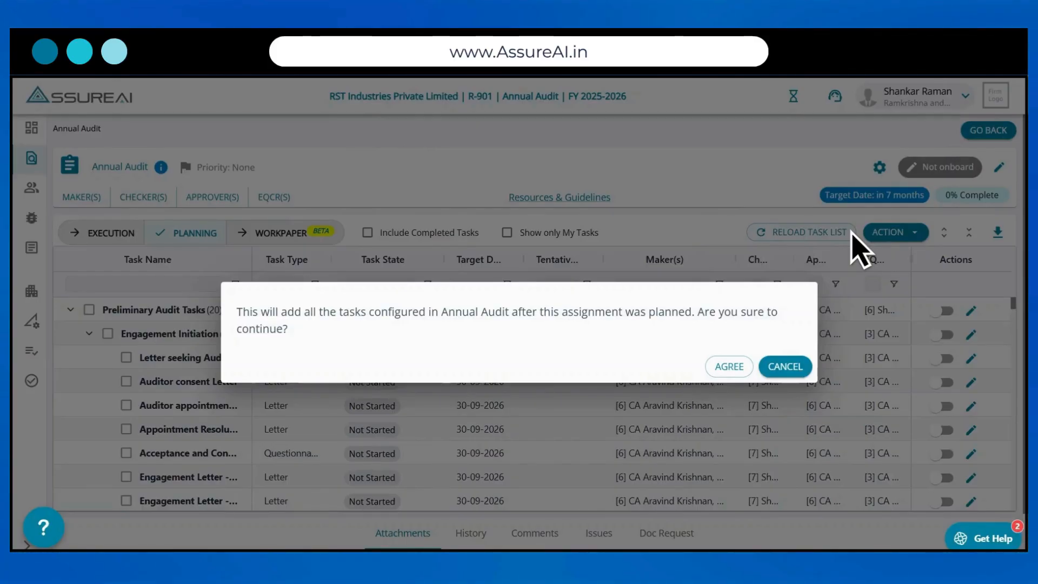
pyautogui.click(736, 371)
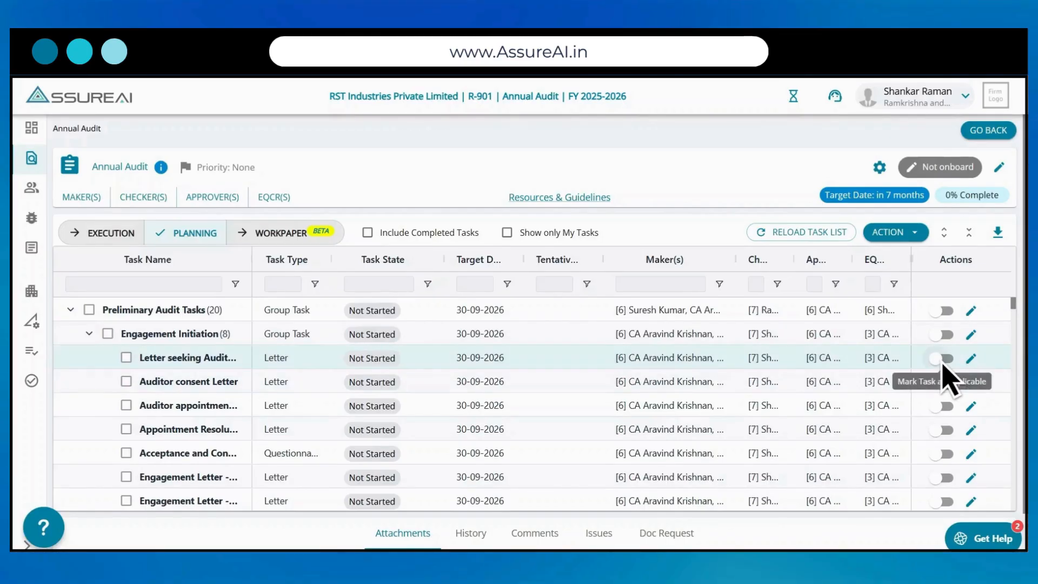
# Step: Mark the Letter seeking Auditor Consent task under Engagement Initiation as applicable
pyautogui.click(943, 358)
pyautogui.click(603, 358)
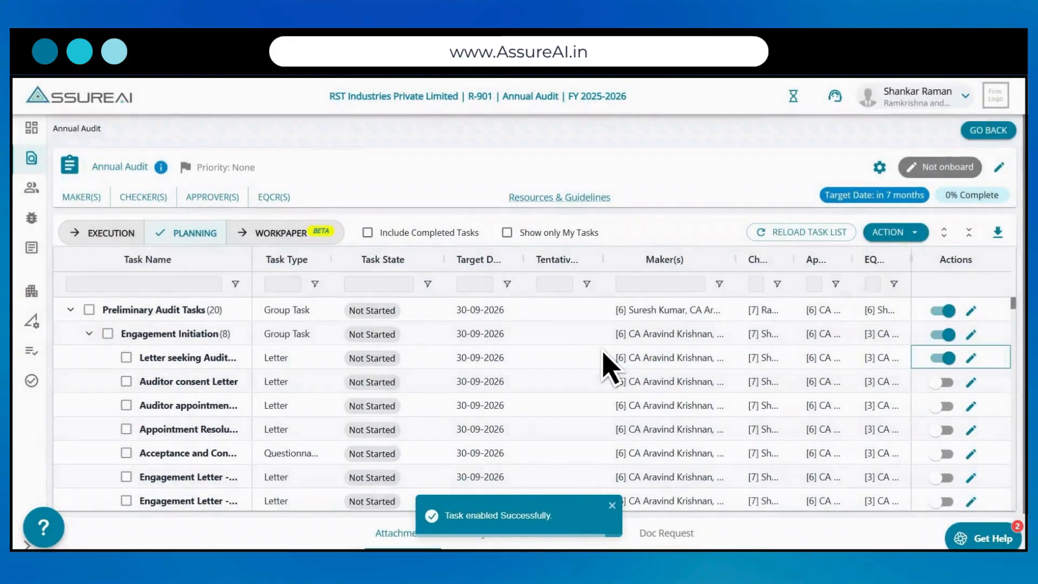
# Step: Select the whole Engagement Initiation group and mark all its tasks as Applicable in bulk
pyautogui.click(108, 334)
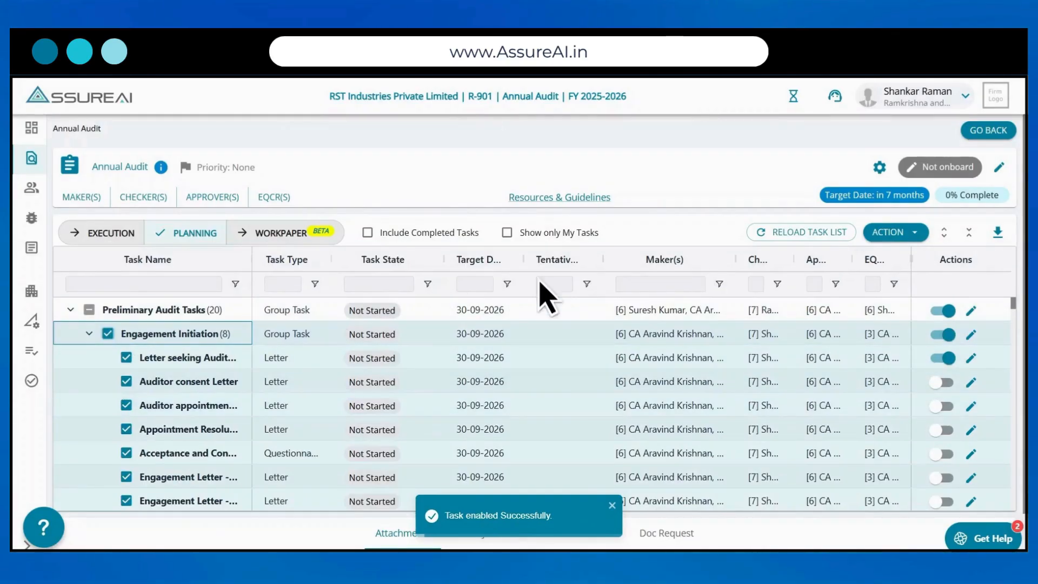
pyautogui.click(915, 232)
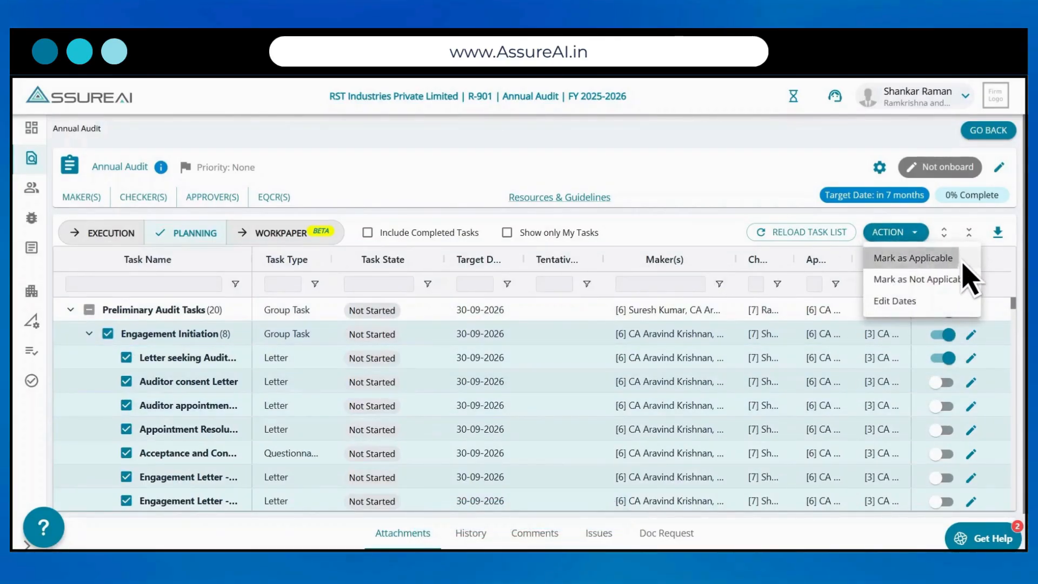
pyautogui.click(940, 258)
pyautogui.click(628, 357)
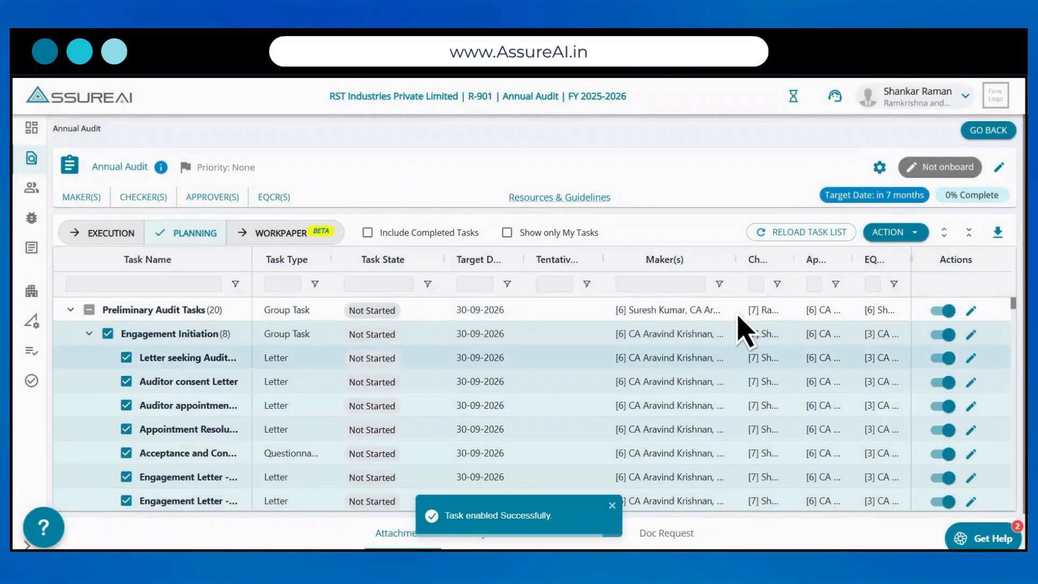
# Step: Mark the selected Engagement Initiation tasks as Not Applicable in bulk
pyautogui.click(915, 233)
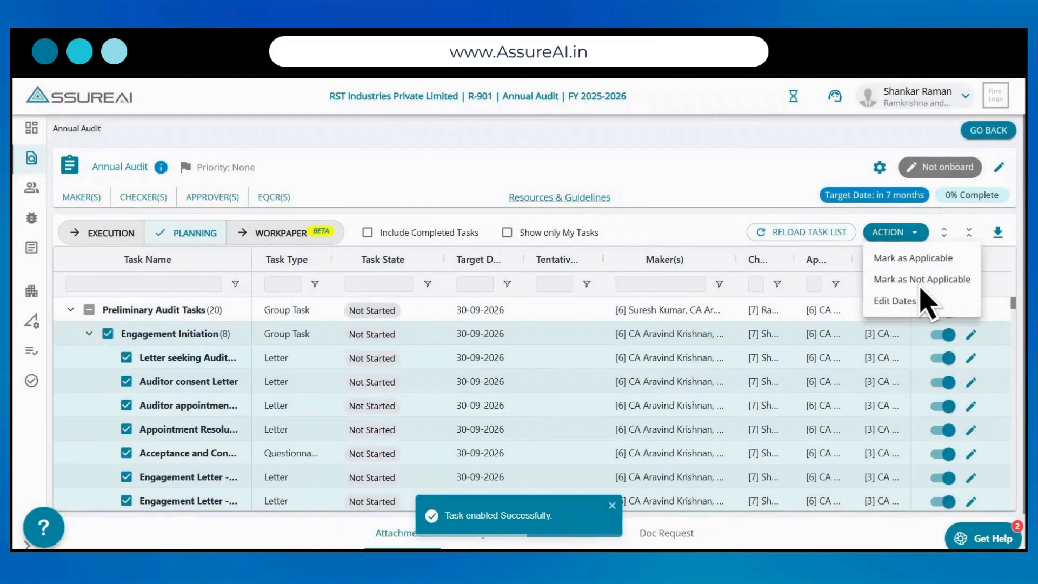
pyautogui.click(921, 282)
pyautogui.click(639, 358)
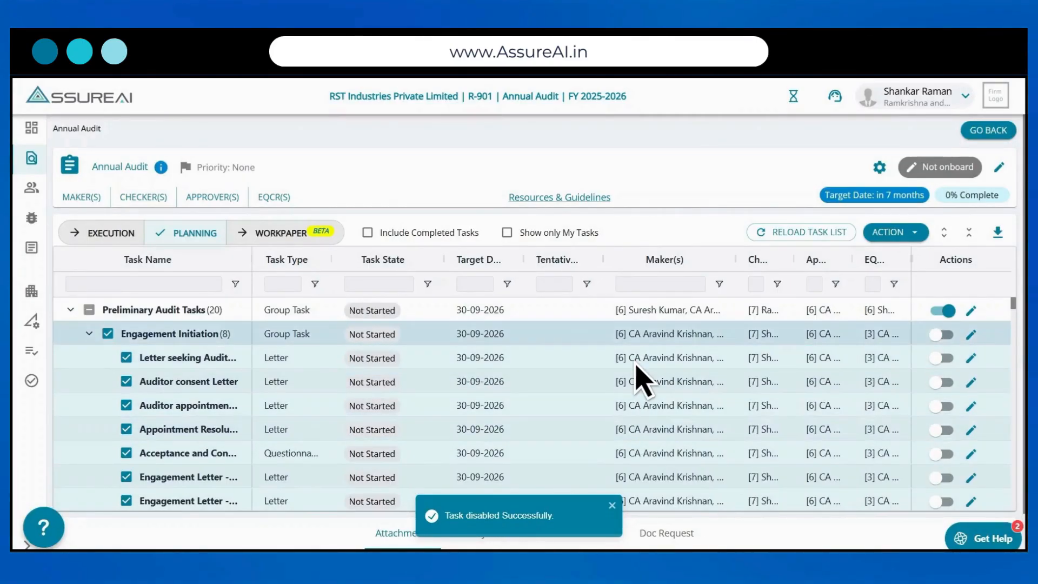
# Step: View the bulk date update form for the selected Engagement Initiation tasks and close it without changes
pyautogui.click(912, 234)
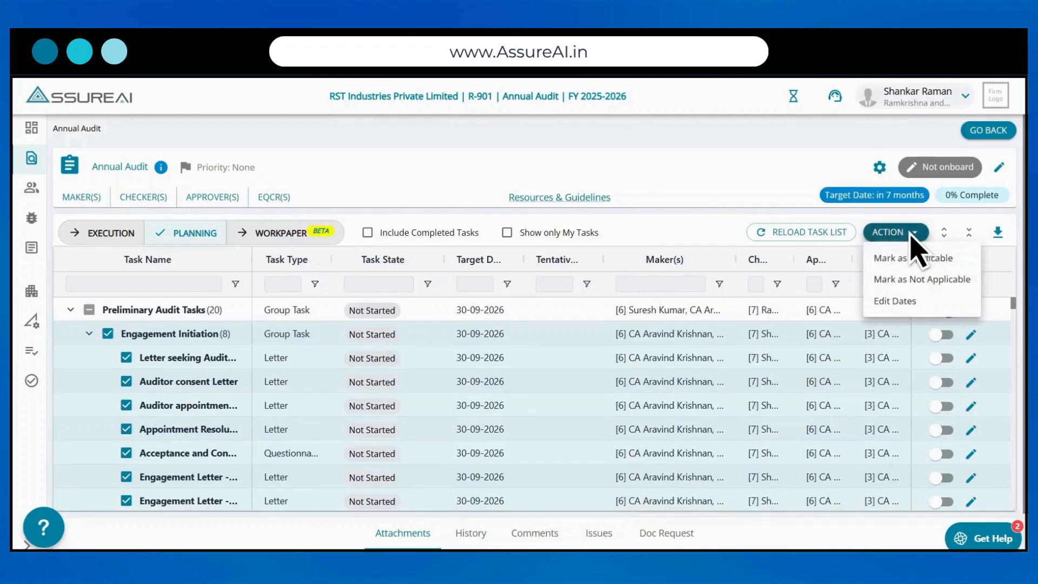
pyautogui.click(906, 310)
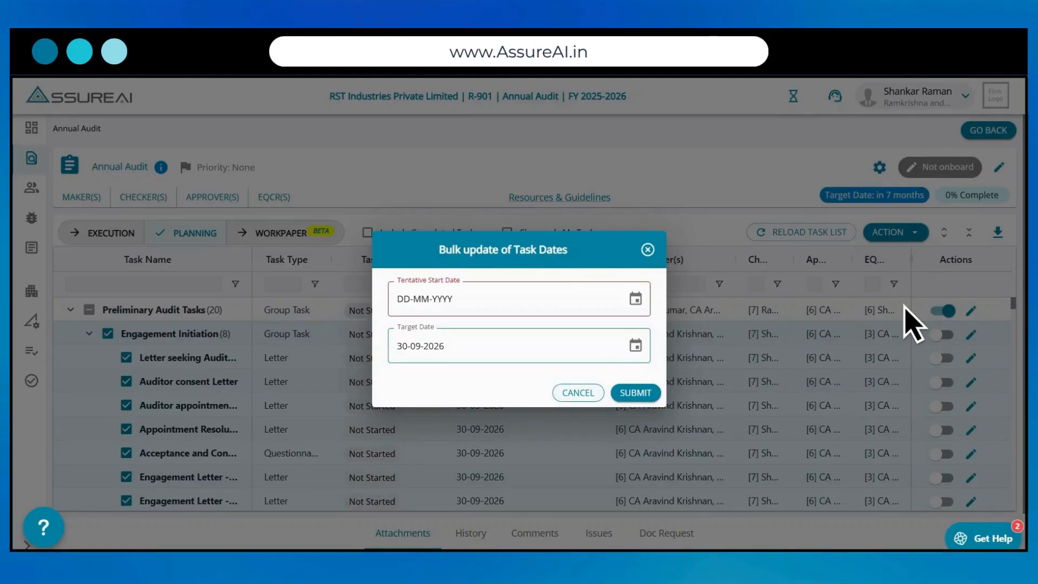
pyautogui.press('Escape')
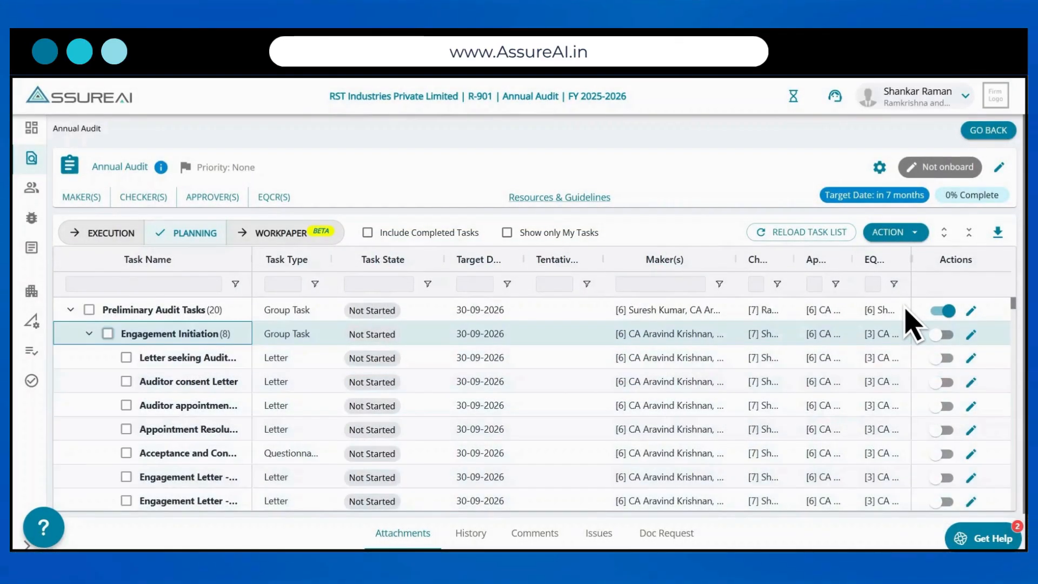
# Step: Open the details of the Letter seeking Auditor Consent task for editing and review its list of makers
pyautogui.click(971, 358)
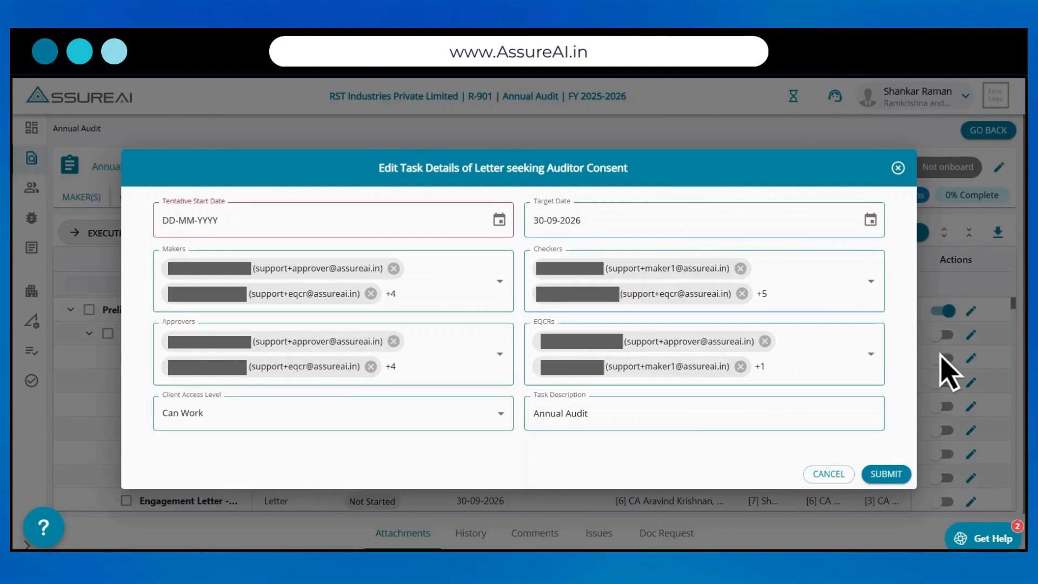
pyautogui.click(499, 282)
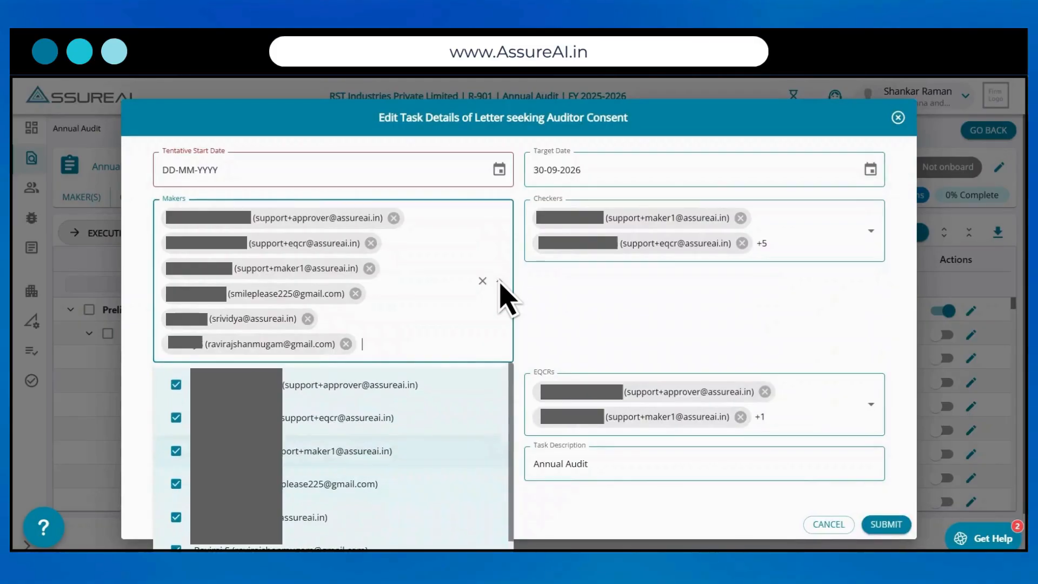
pyautogui.click(500, 281)
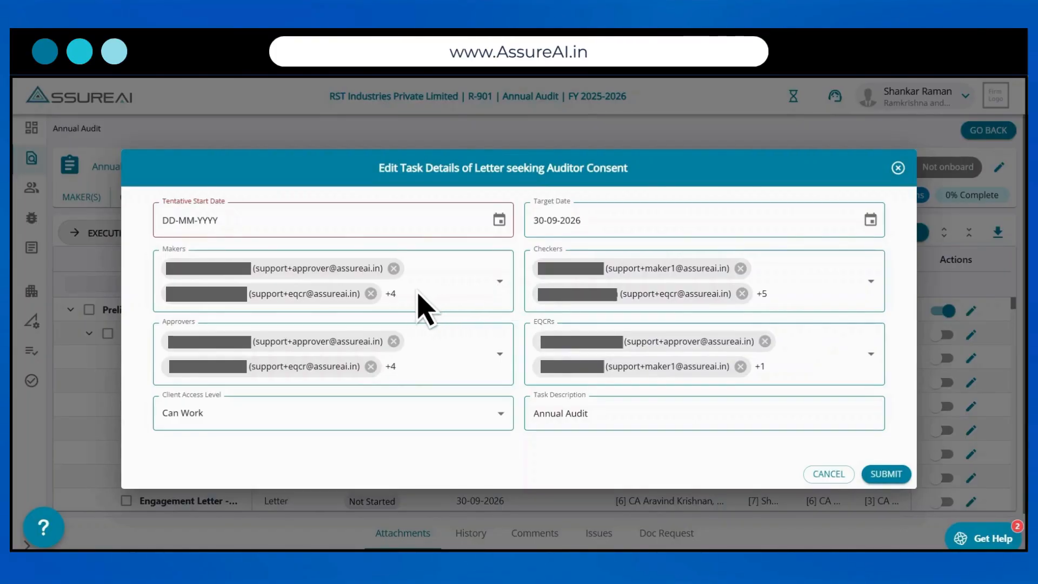
# Step: Try removing two makers, one checker and all EQCRs from the Letter seeking Auditor Consent task
pyautogui.click(371, 293)
pyautogui.click(385, 294)
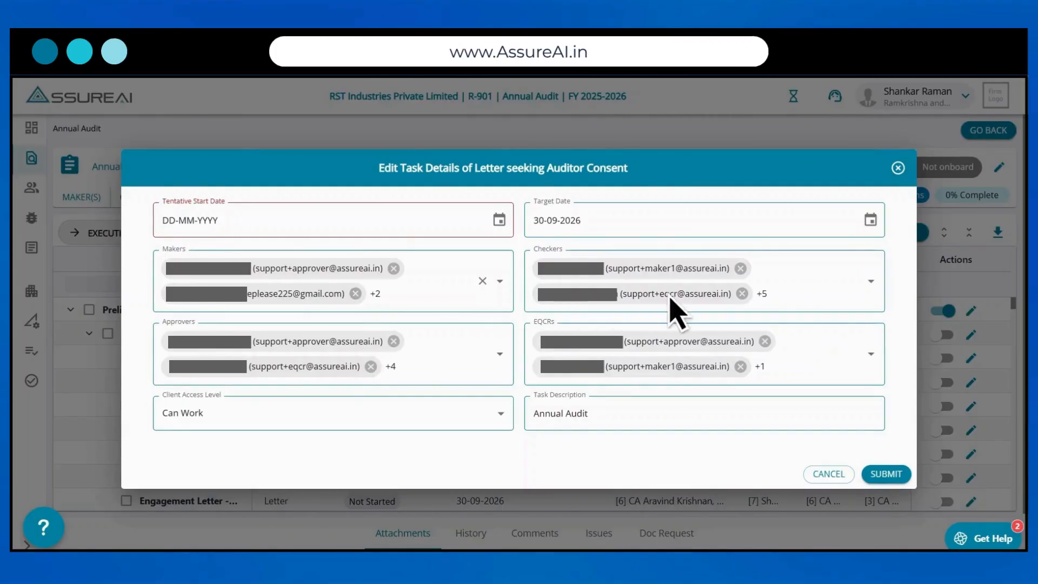
pyautogui.click(742, 293)
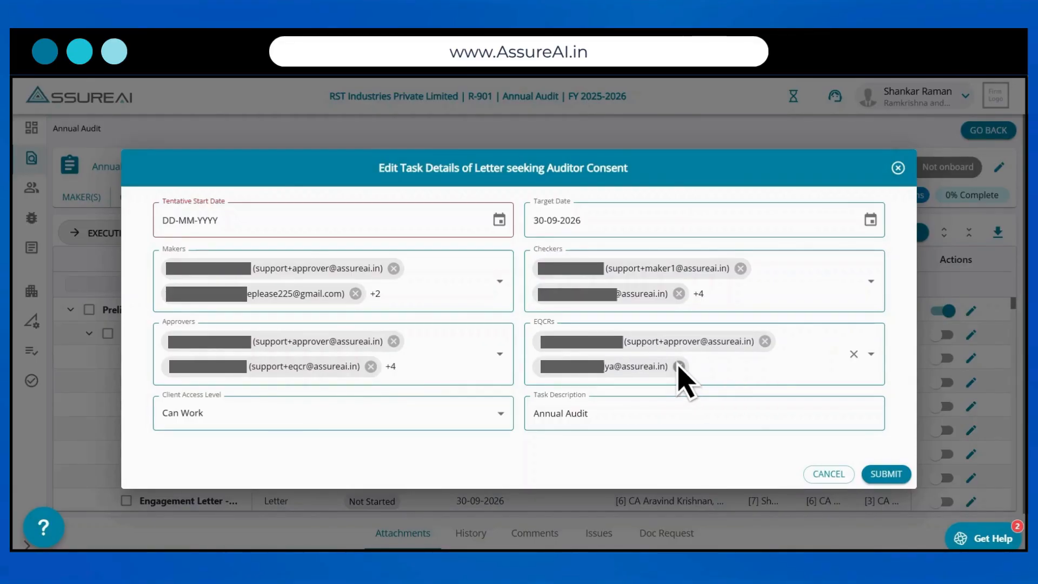
pyautogui.click(741, 367)
pyautogui.click(764, 341)
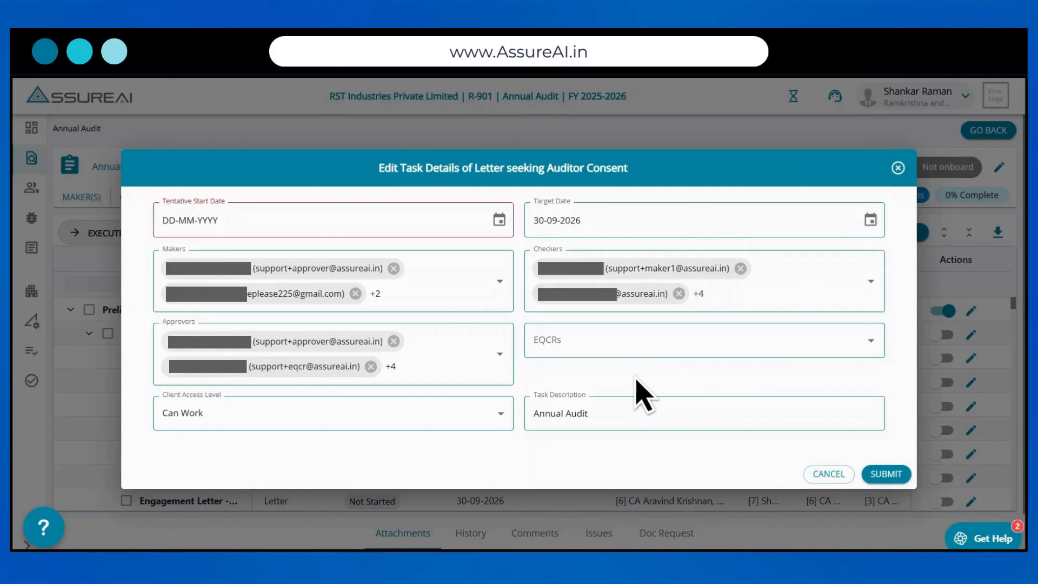
# Step: View the Client Access Level options for the task and cancel the edit without submitting
pyautogui.click(504, 414)
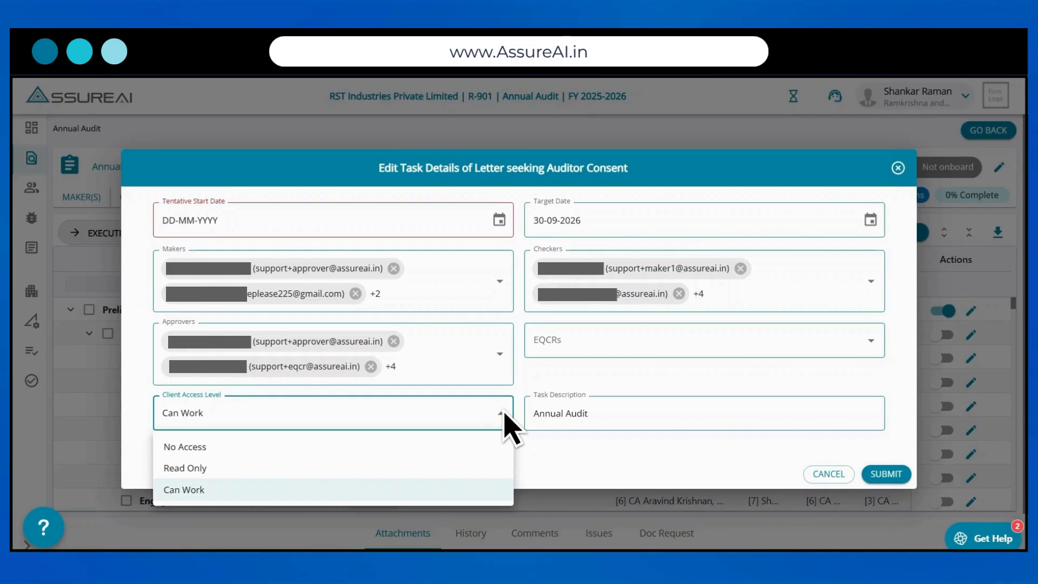
pyautogui.click(504, 415)
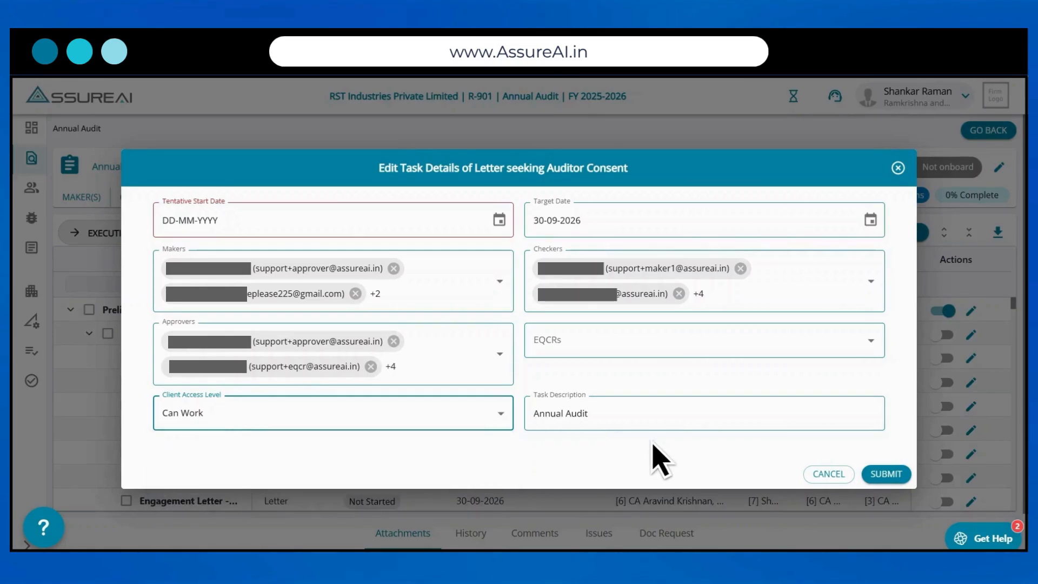
pyautogui.click(835, 477)
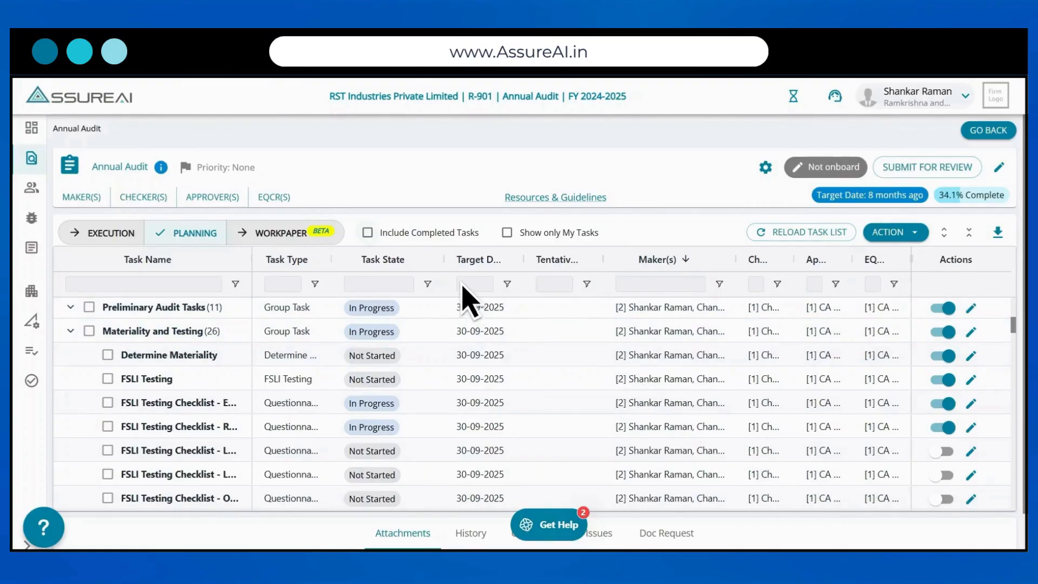
# Step: Include completed tasks in the FY 2024-2025 Annual Audit task list
pyautogui.click(368, 233)
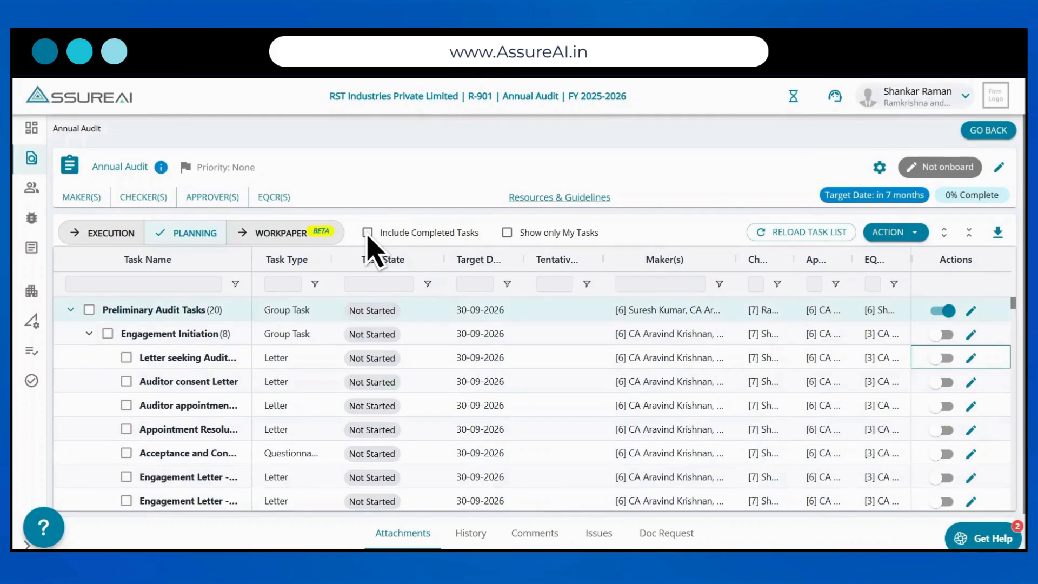
# Step: Collapse the Preliminary Audit Tasks group and limit the FY 2025-2026 task list to my tasks
pyautogui.click(70, 310)
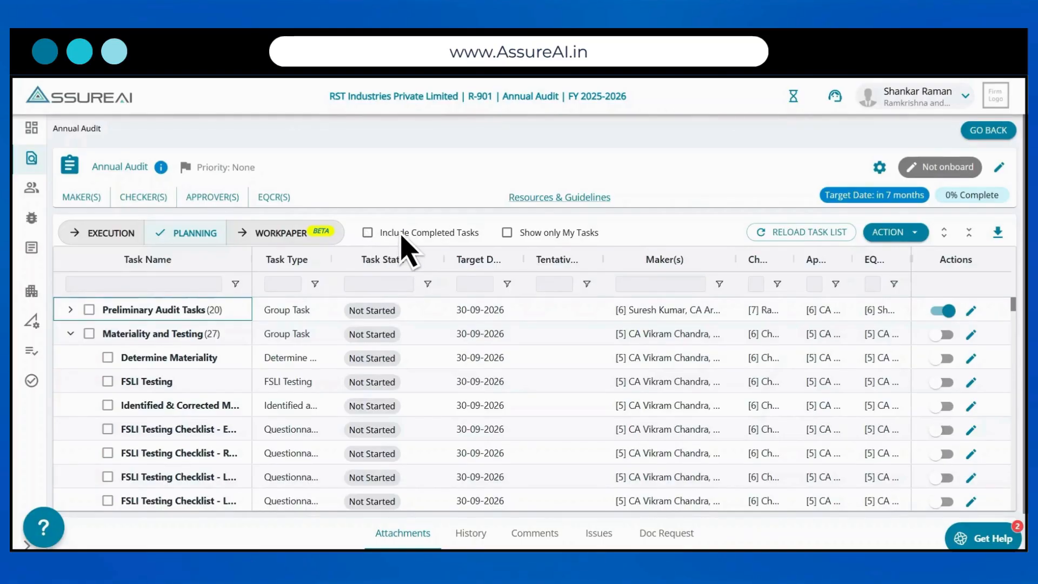
pyautogui.click(507, 232)
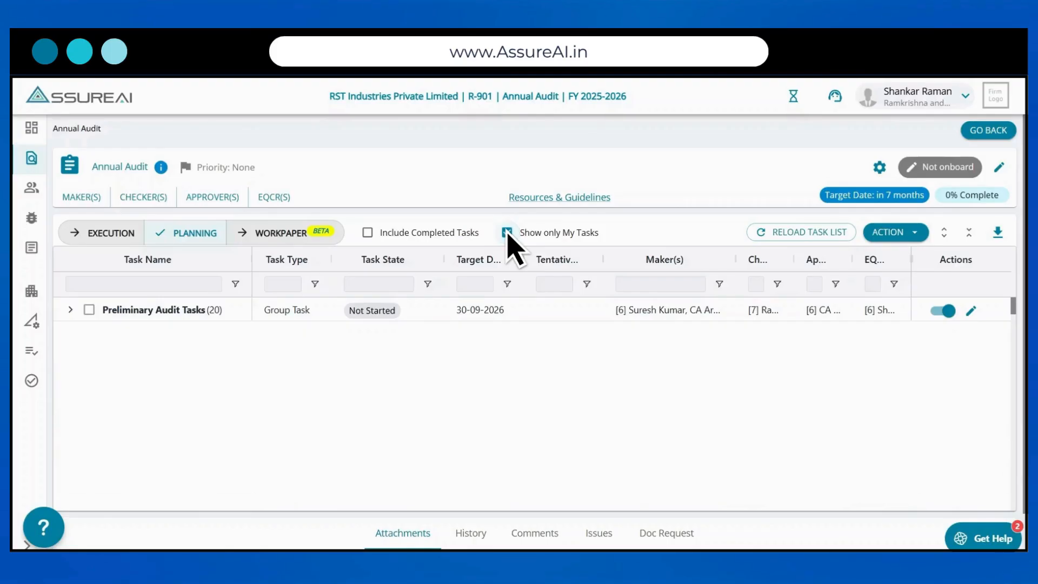